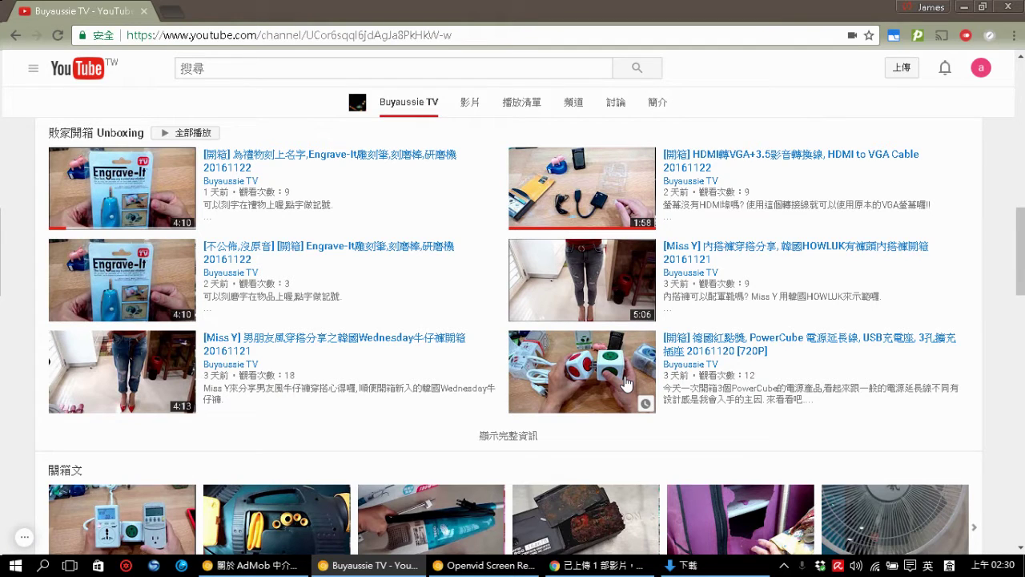
Step: Open the Windows Run dialog with 'excel' in the Open box
key("super+r")
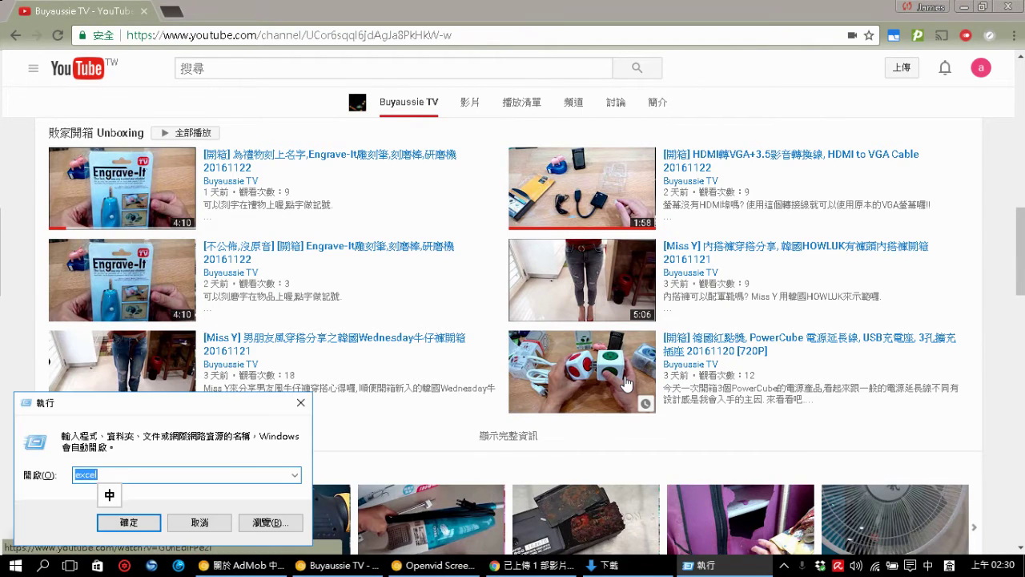
Step: Launch Excel from the Run dialog to get a blank workbook, Book1
key("Return")
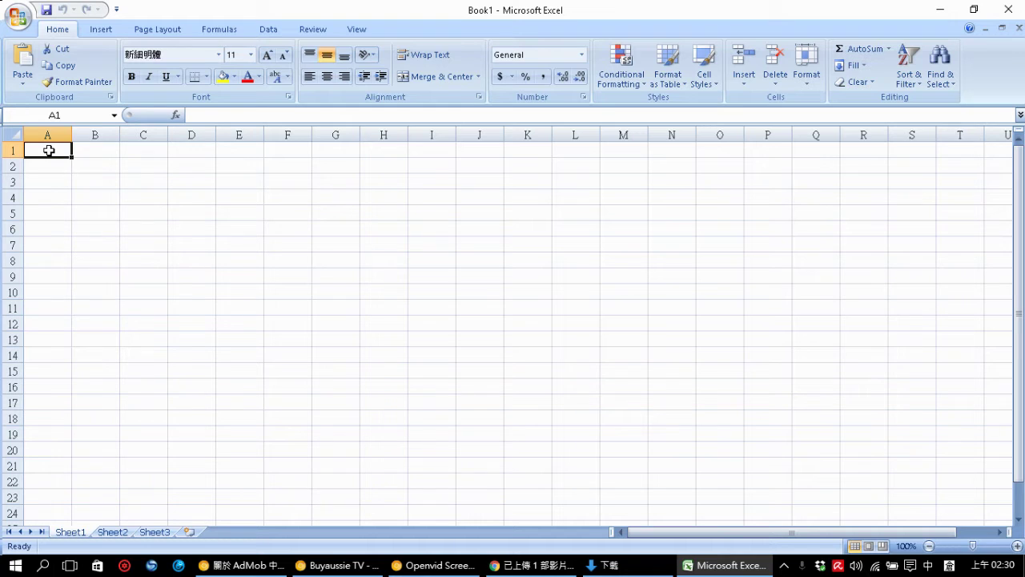
Step: Enter the headers 學號 in A1 and 姓名 in B1
type("竹月學口尸卜")
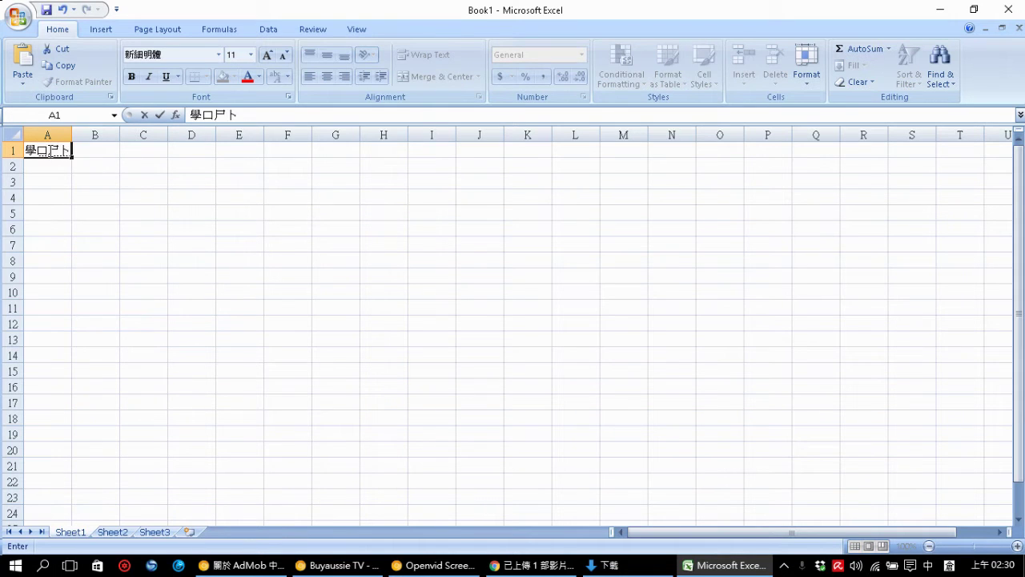
key("space")
key("Return")
key("Return")
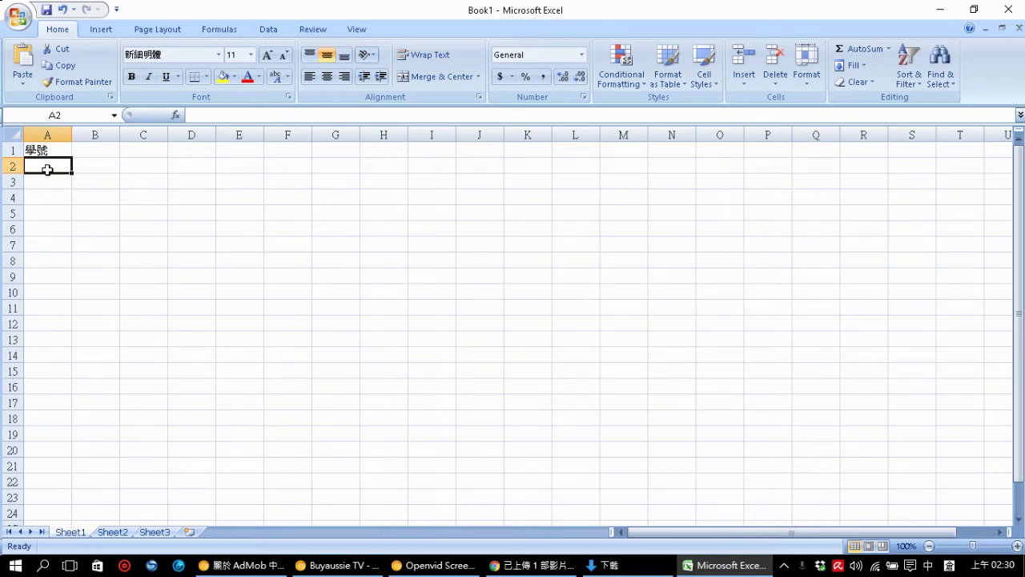
left_click(88, 150)
type("姓")
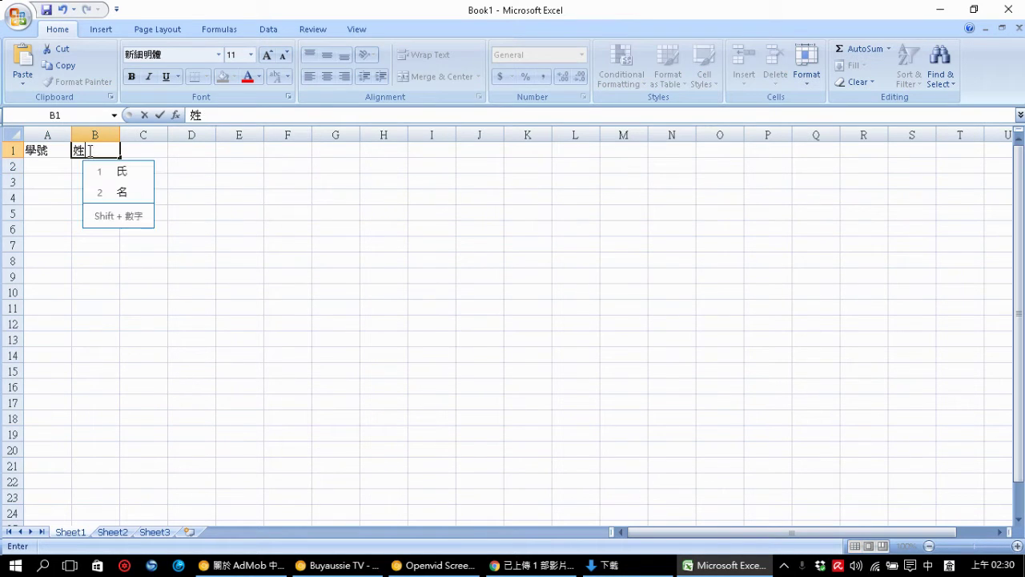
type("名")
key("Return")
key("Return")
Step: Enter trial numbers 1, 2, 3, 4 in A2:A5
key("Left")
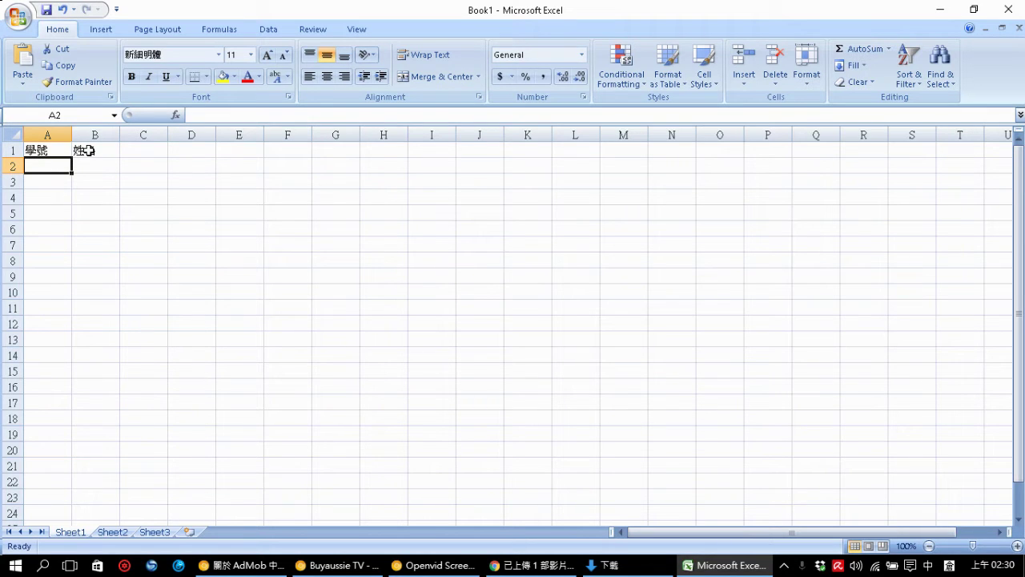
type("1")
key("Return")
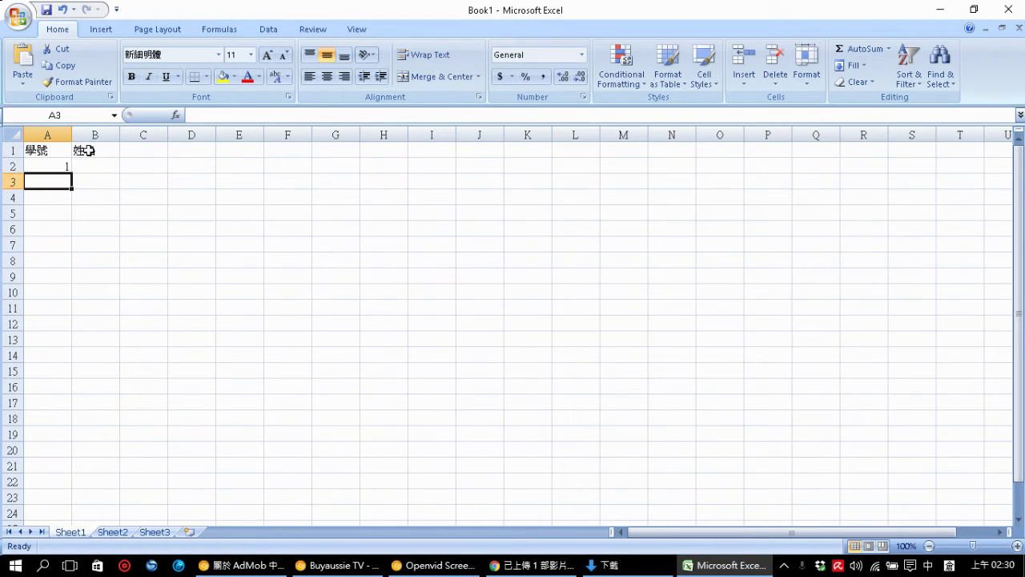
type("2")
key("Return")
type("3")
key("Return")
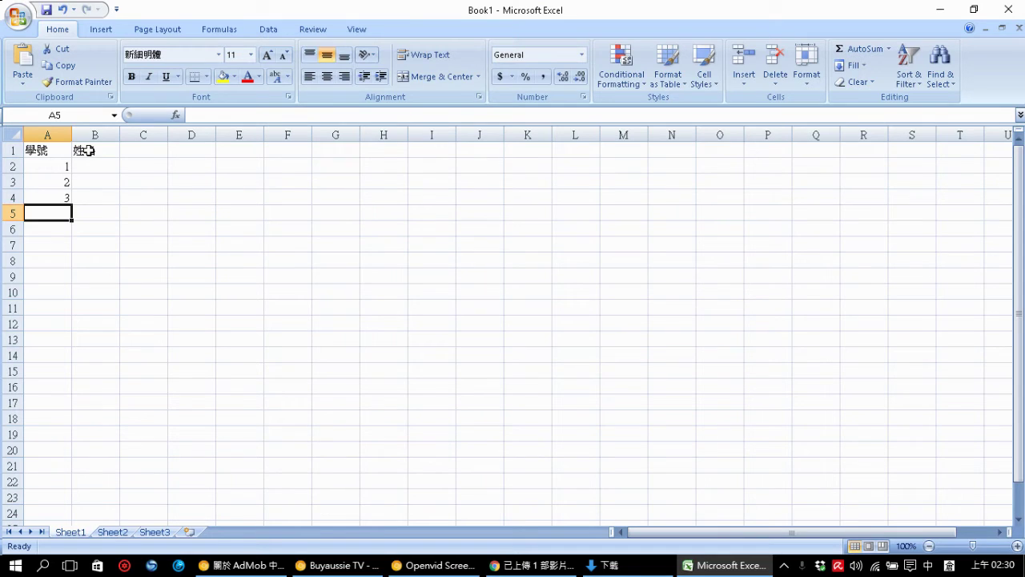
type("4")
key("Return")
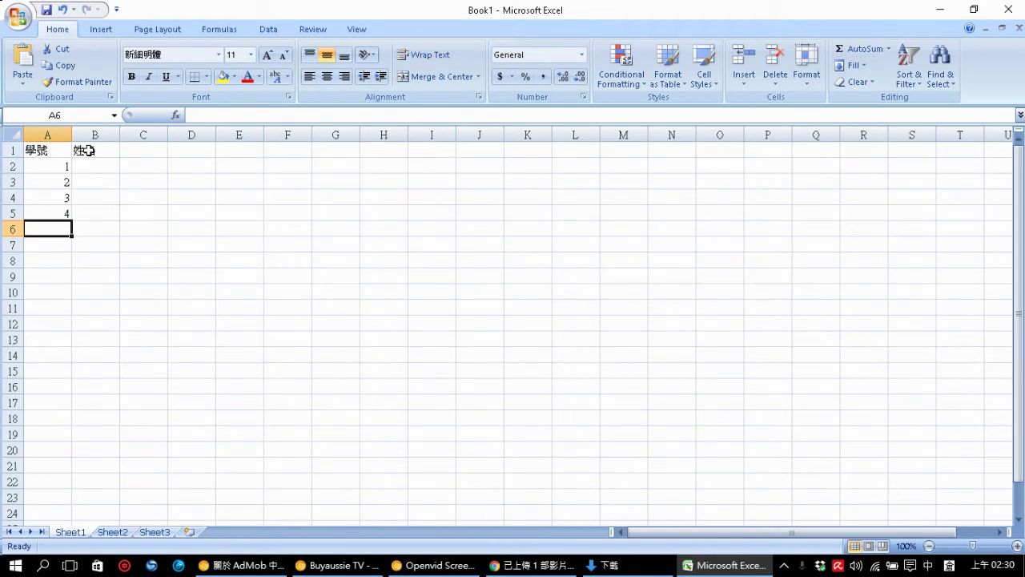
Step: Select A2:A5 and clear the trial numbers 1–4, returning to A2
key("Up")
key("Up")
key("Up")
key("Up")
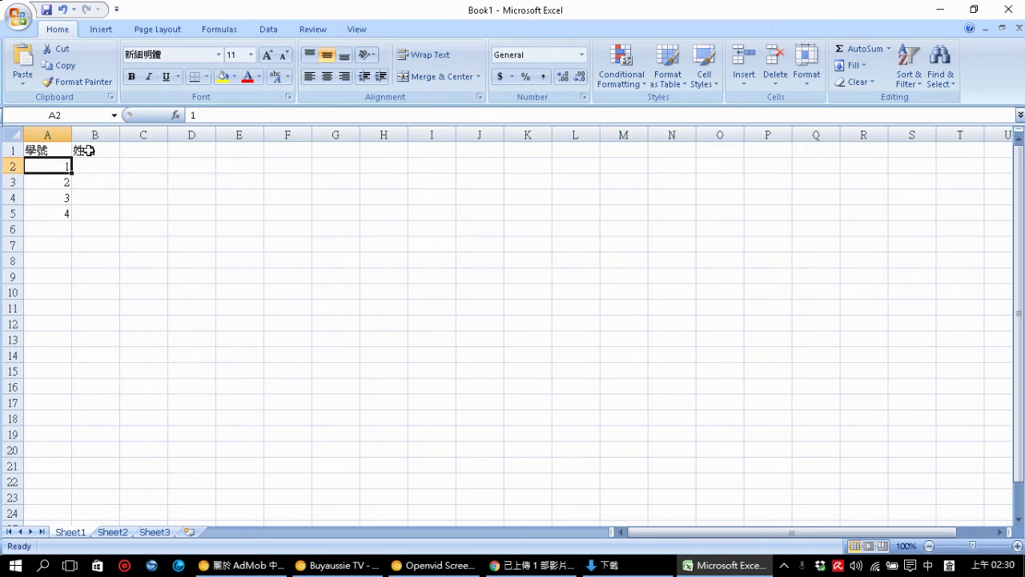
key("Down")
key("Down")
key("Down")
key("Down")
key("Down")
key("Down")
key("Down")
key("Up")
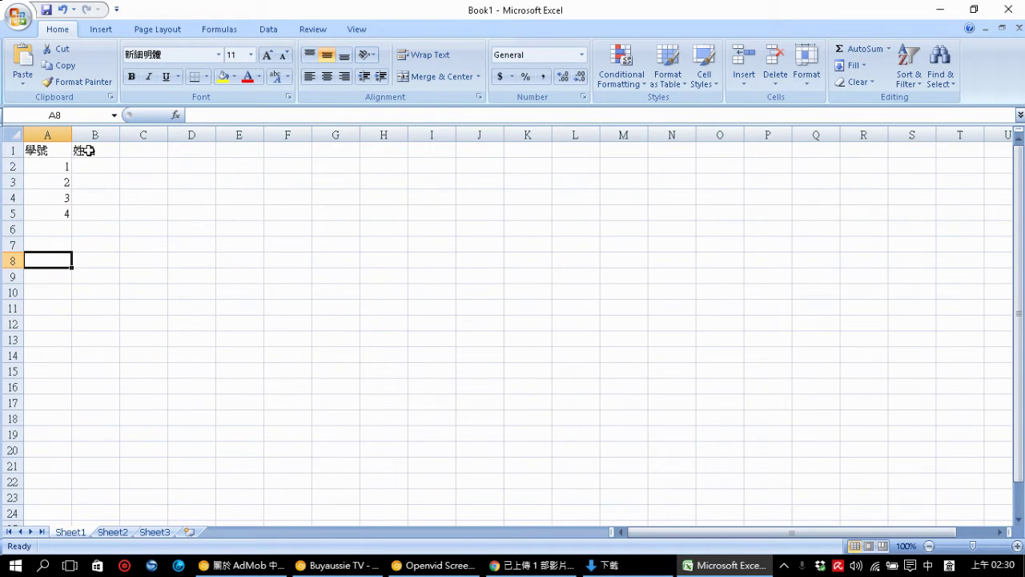
key("Up")
key("Up")
key("Up")
key("Up")
key("Up")
key("Up")
key("shift+Down")
key("shift+Down")
key("shift+Down")
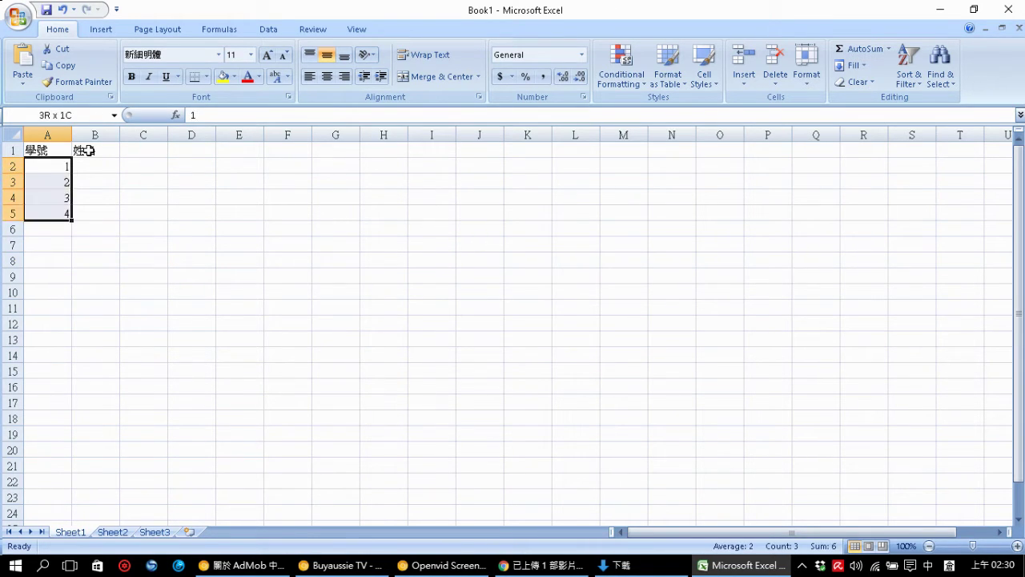
key("Delete")
key("Down")
key("Up")
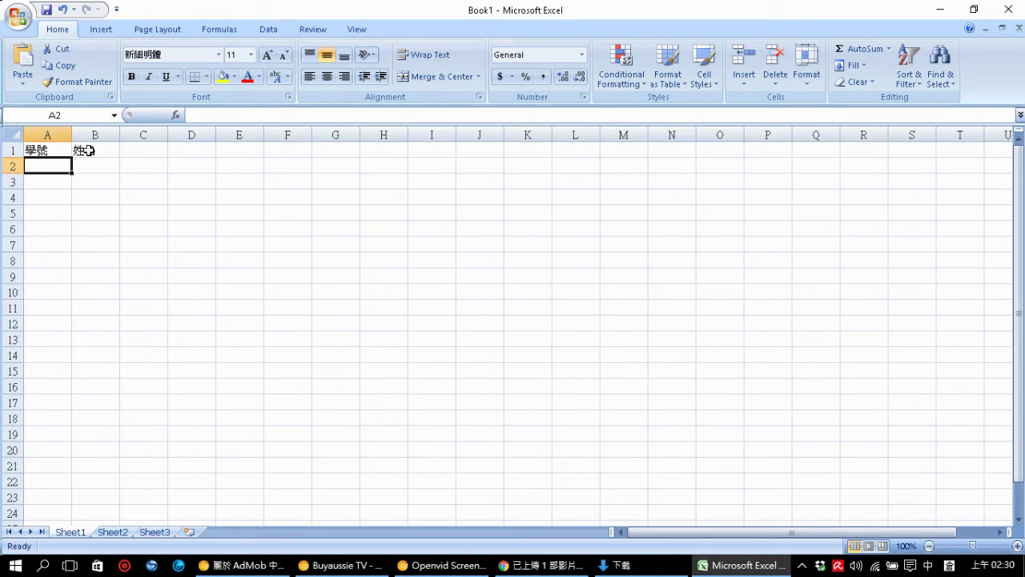
Step: Enter 1 and 2 in A2:A3 and drag the fill handle to extend the series to 50
type("1")
key("Return")
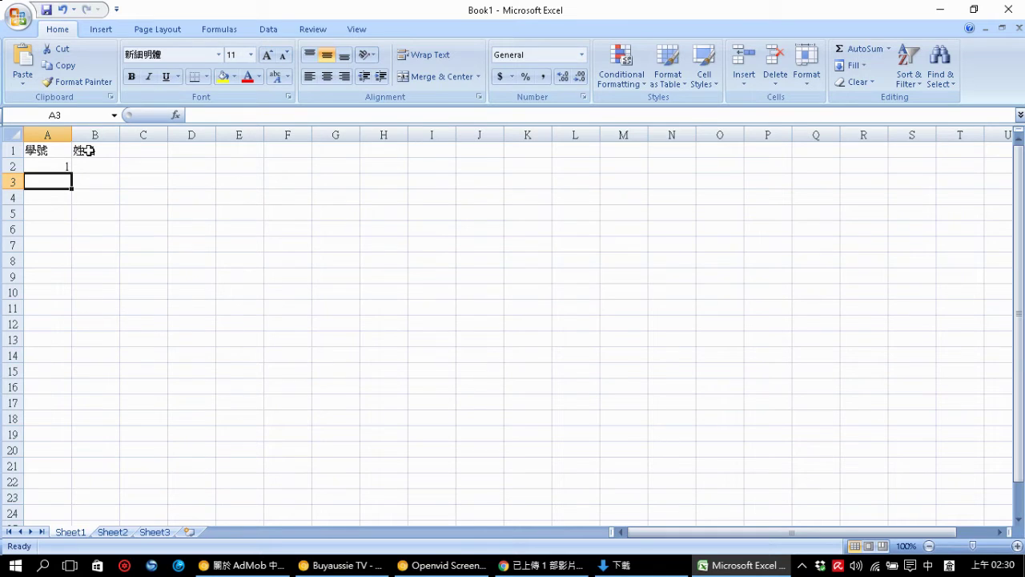
type("2")
key("Return")
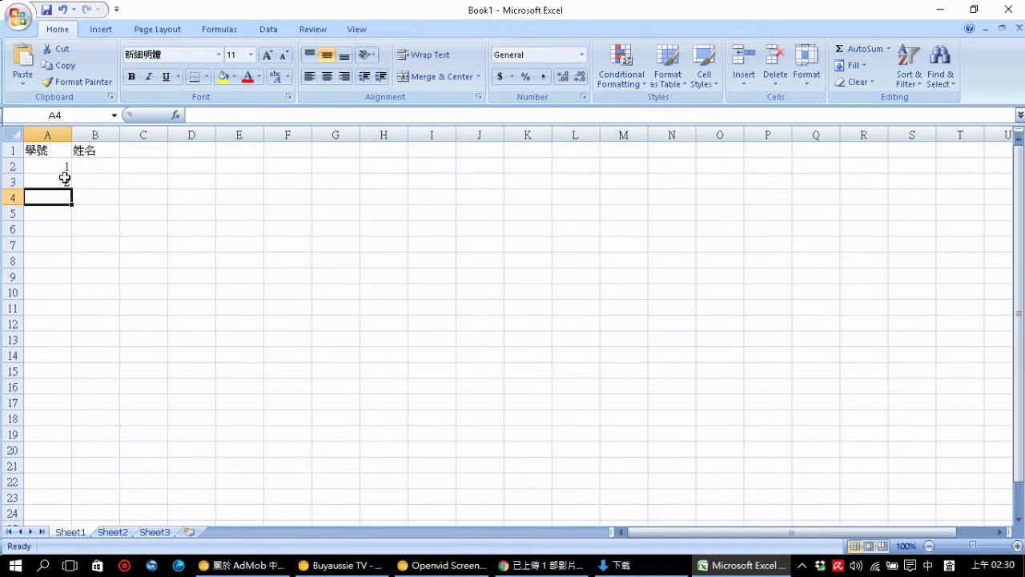
left_click(57, 171)
left_click_drag(58, 171, 59, 181)
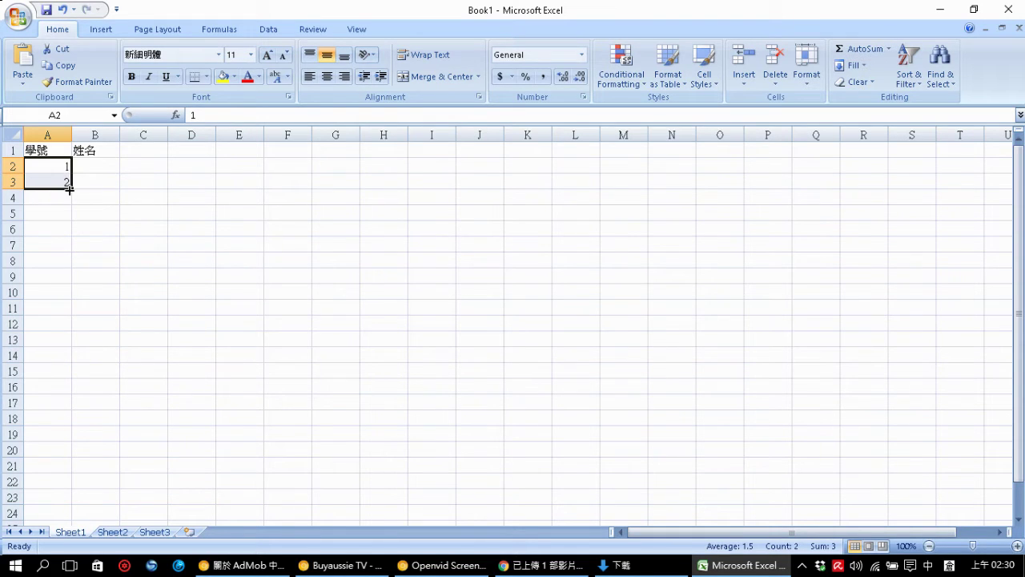
left_click_drag(70, 189, 64, 545)
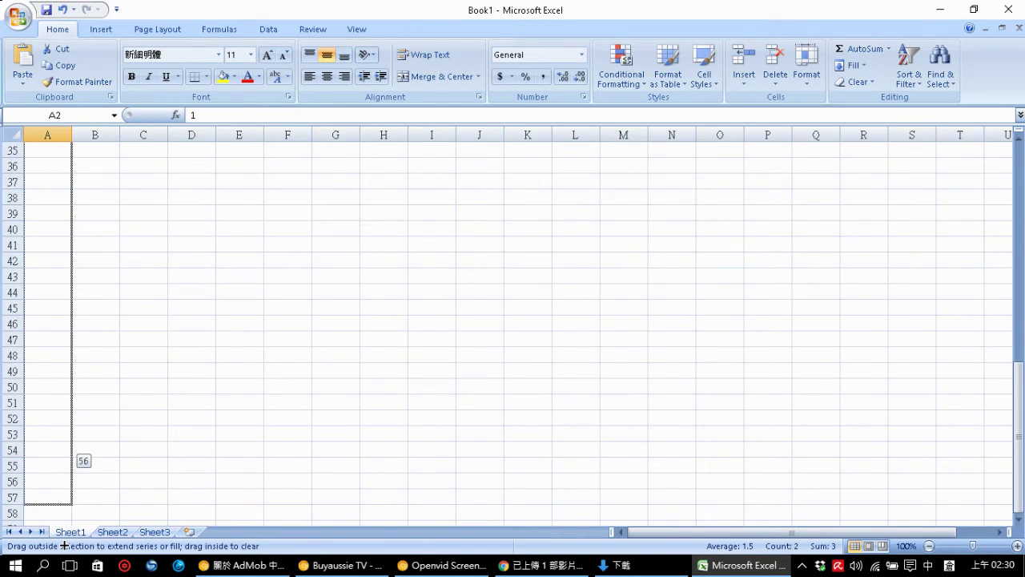
left_click_drag(64, 545, 62, 262)
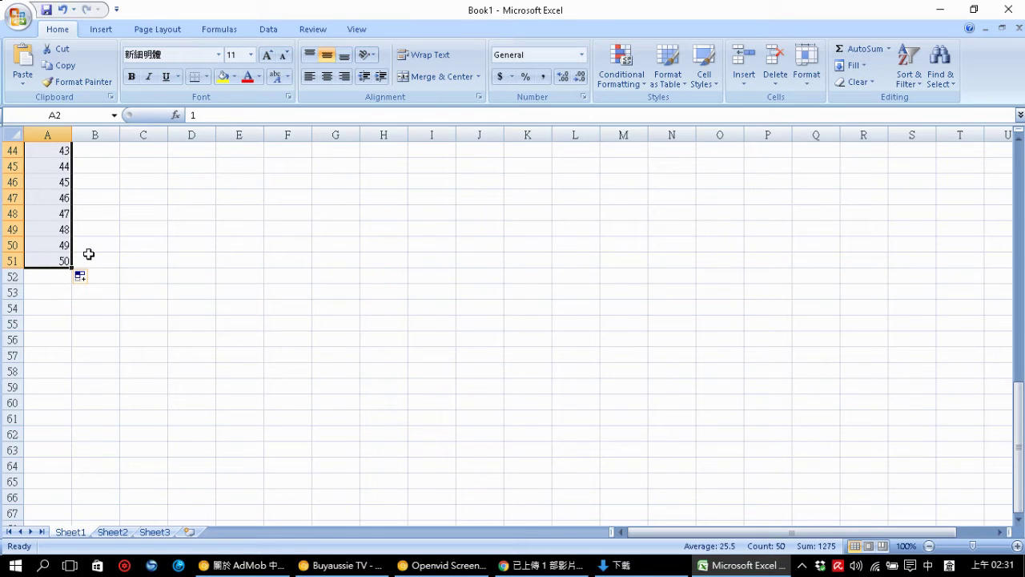
Step: Review the series by scrolling, then delete the 1–50 numbers from column A
scroll(88, 254, "up", 6)
scroll(88, 254, "up", 8)
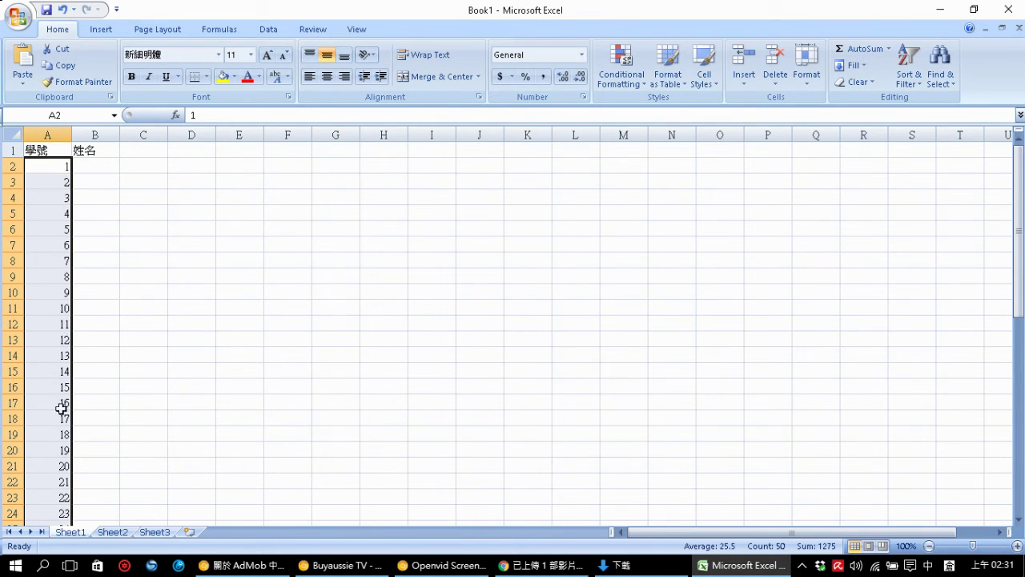
scroll(59, 472, "down", 4)
scroll(59, 472, "down", 2)
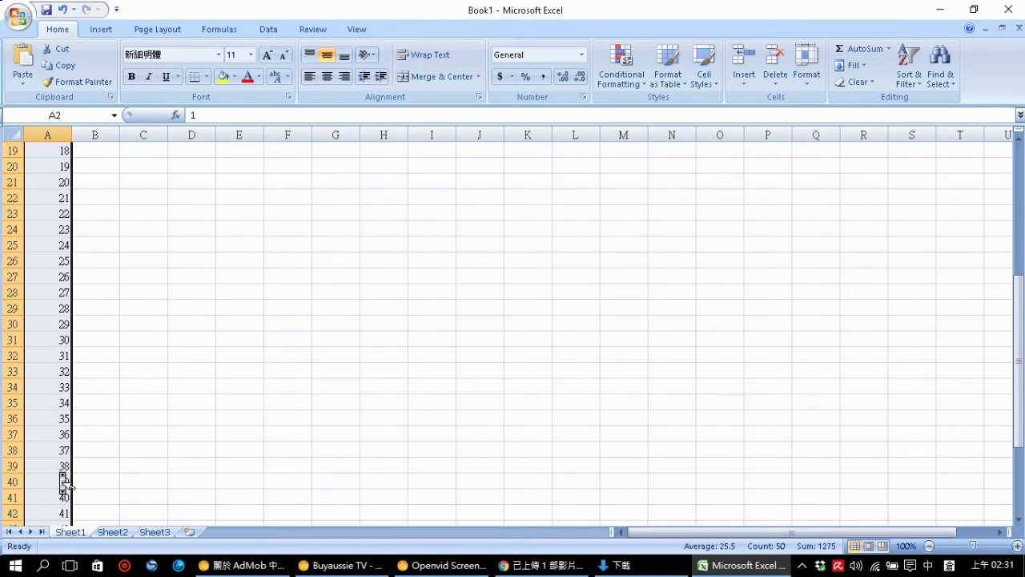
scroll(60, 472, "down", 3)
scroll(62, 479, "down", 1)
scroll(64, 480, "up", 10)
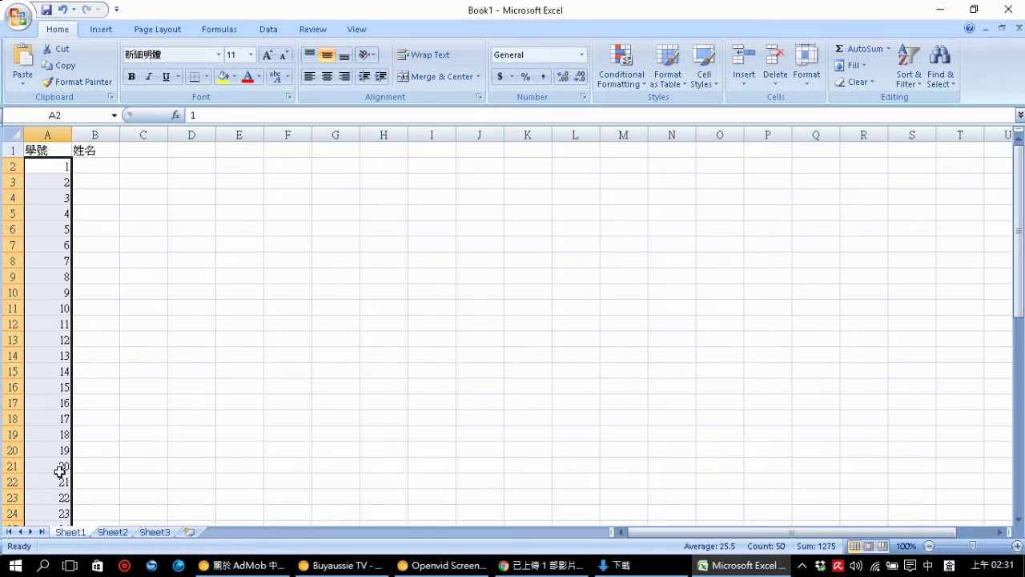
key("Delete")
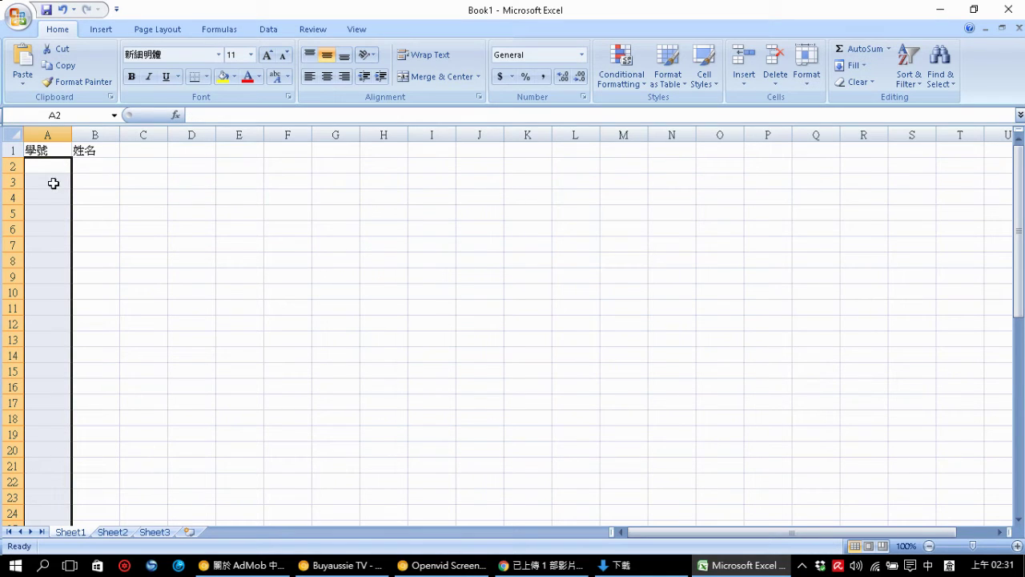
left_click(53, 168)
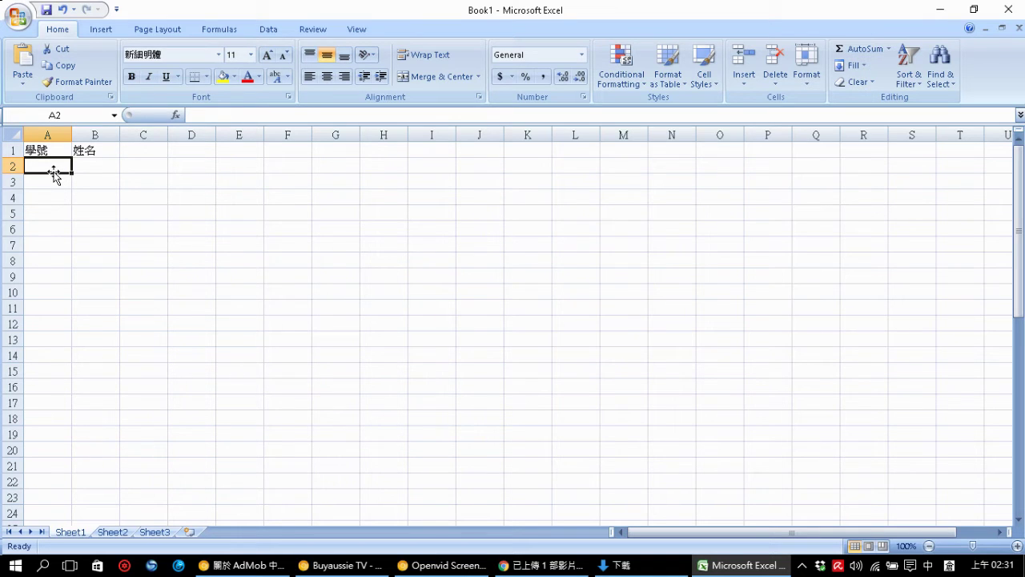
type("1")
key("Return")
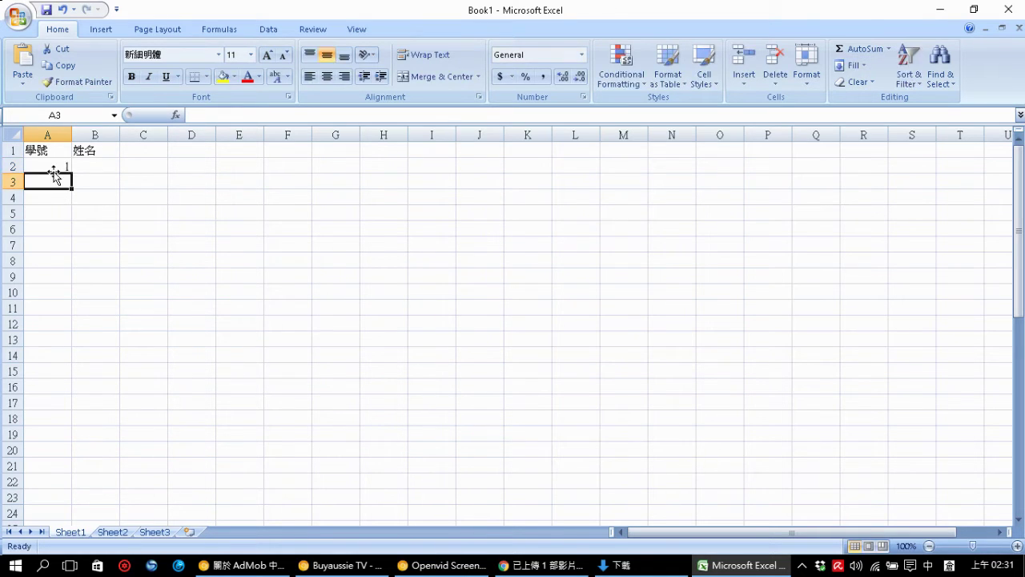
type("3")
key("Return")
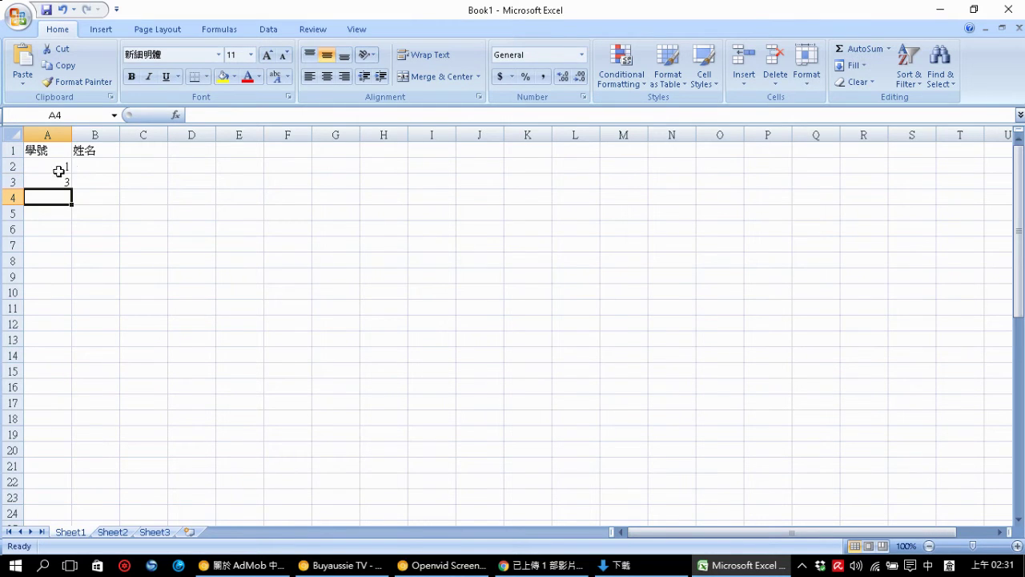
left_click_drag(61, 167, 60, 179)
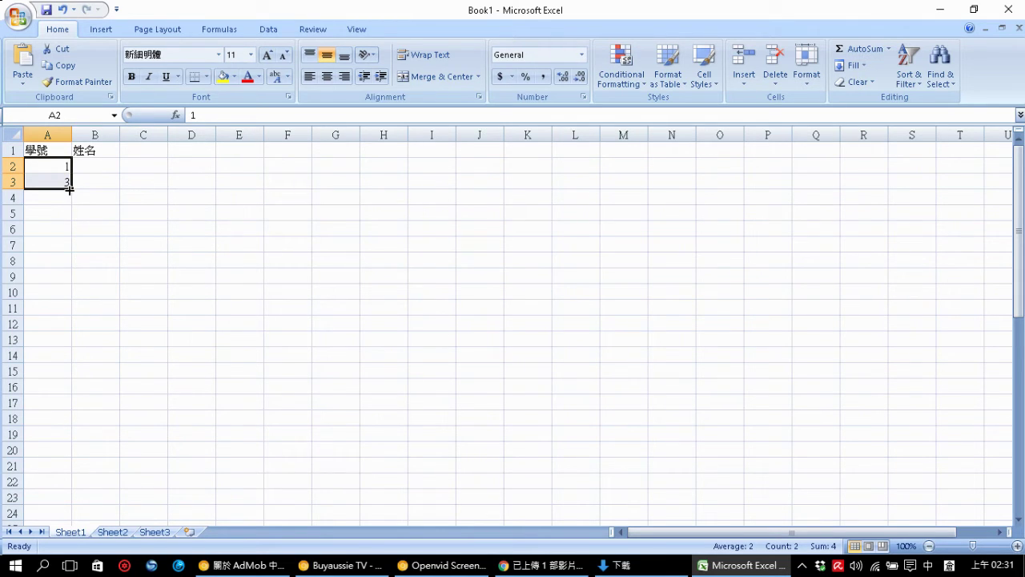
left_click_drag(70, 189, 64, 502)
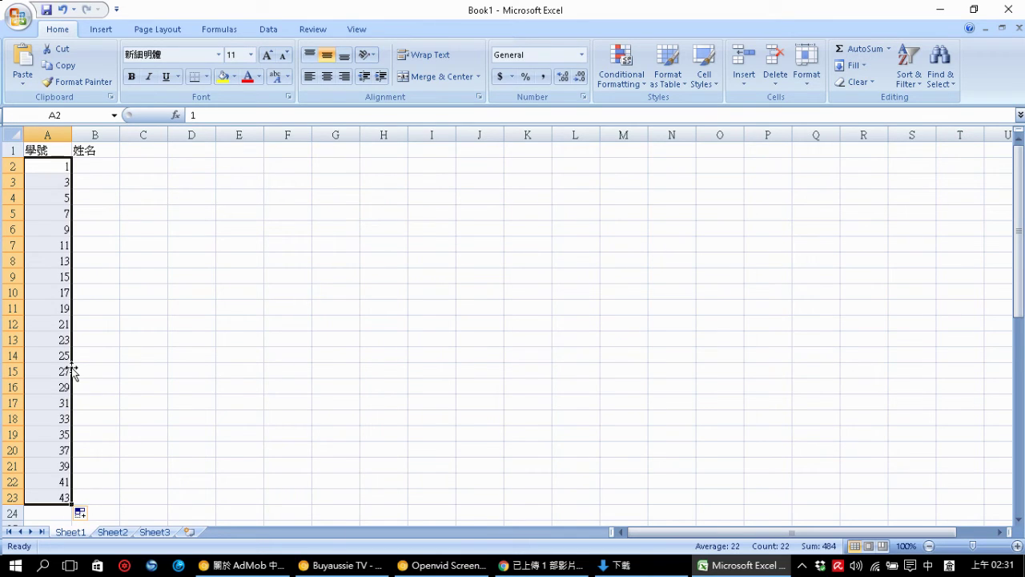
key("Delete")
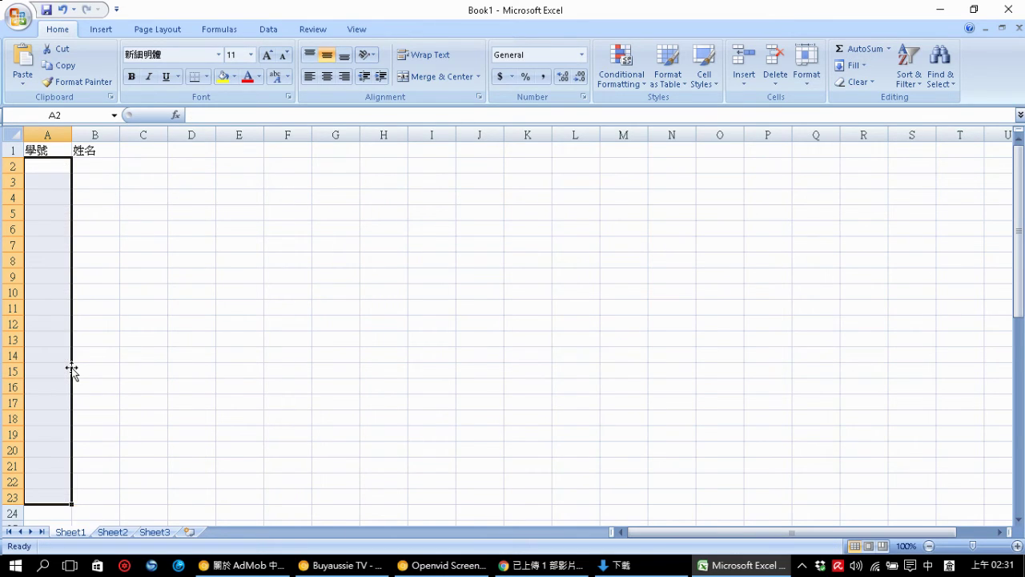
key("Up")
key("Down")
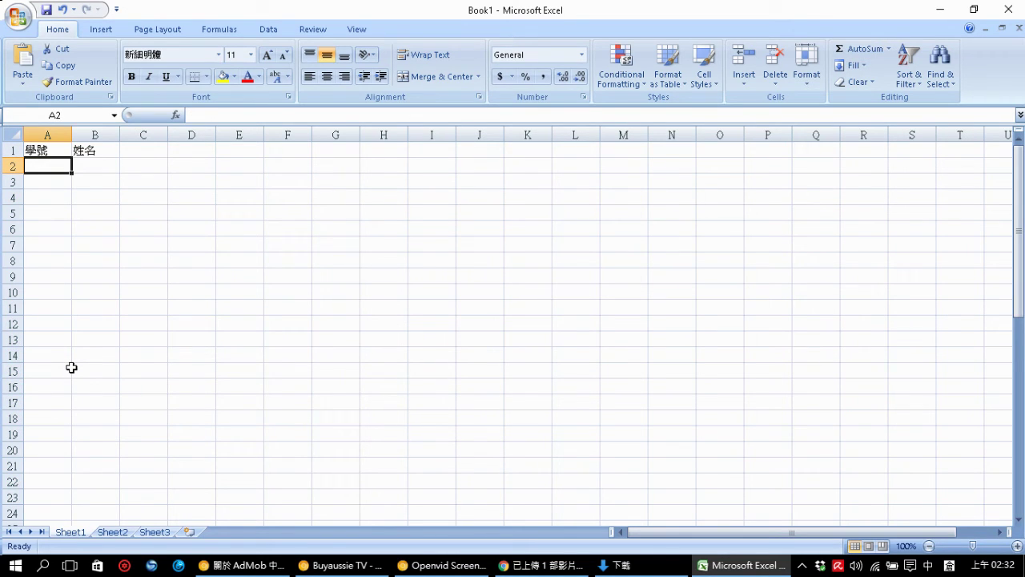
type("2")
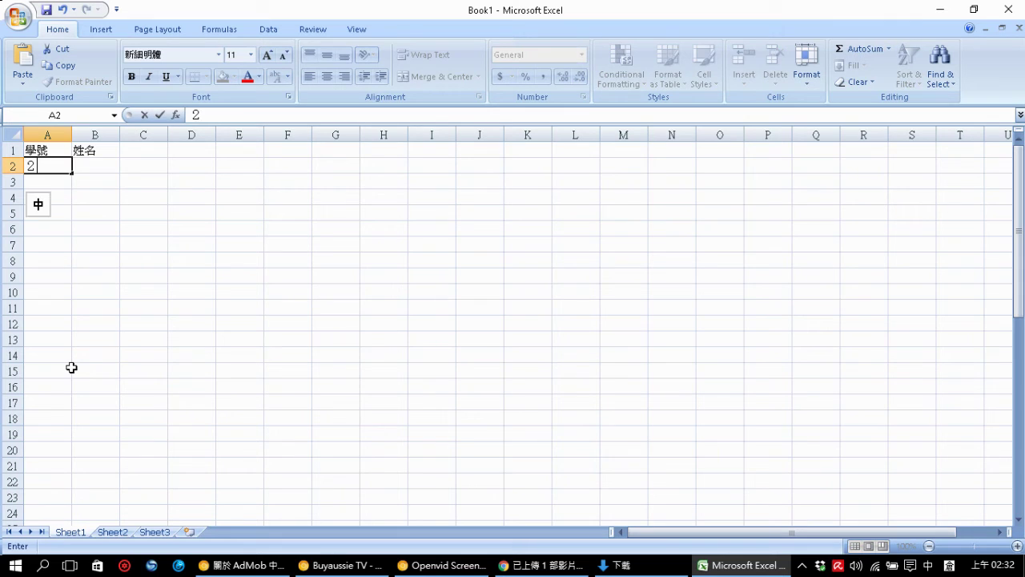
key("Return")
type("4")
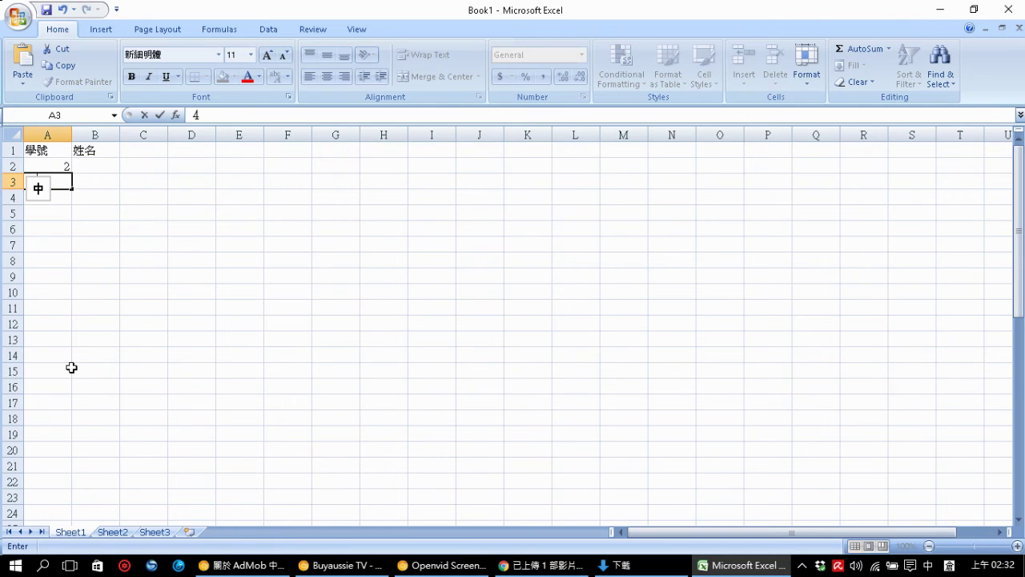
key("Return")
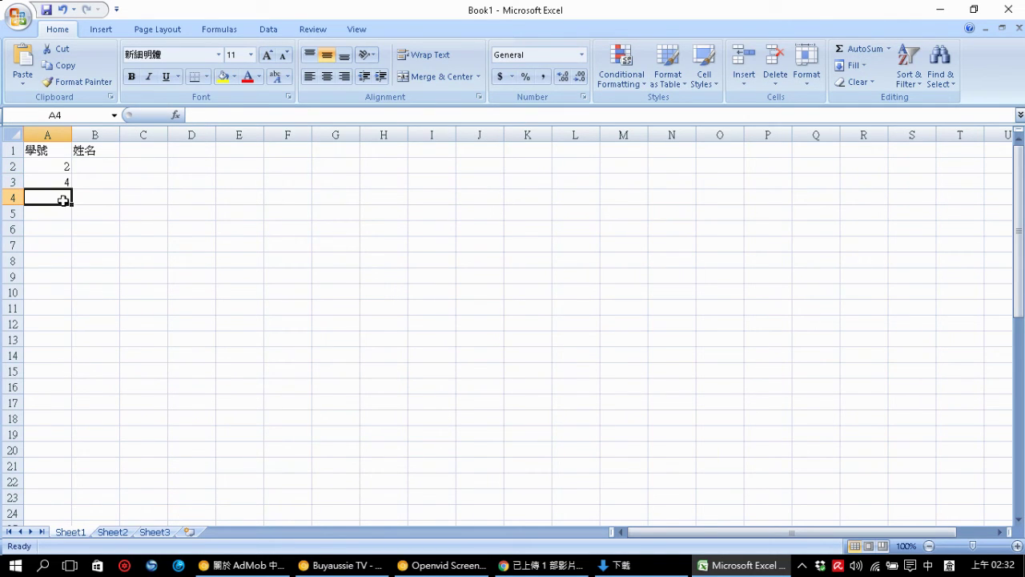
left_click_drag(52, 165, 53, 177)
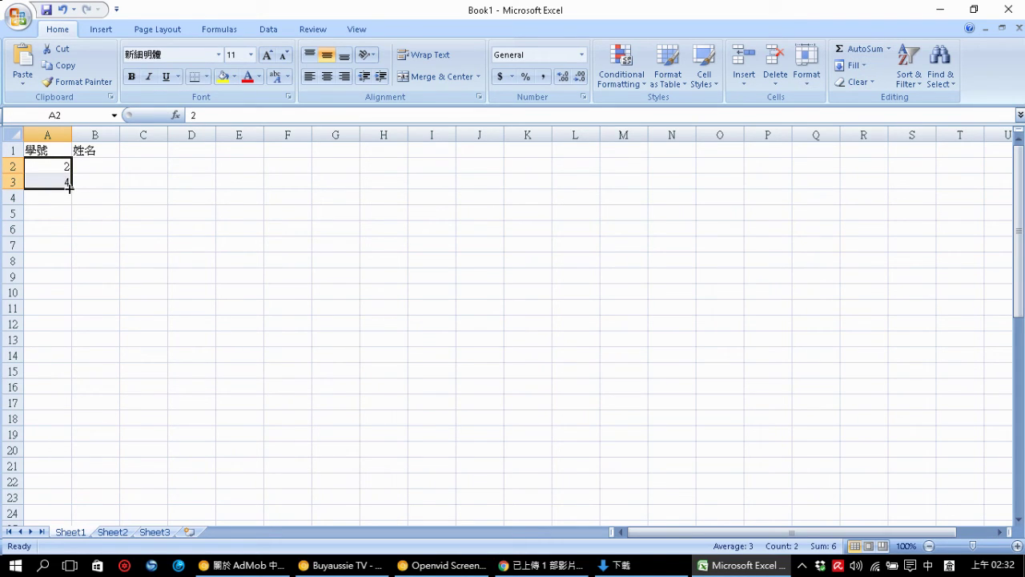
left_click_drag(69, 187, 67, 334)
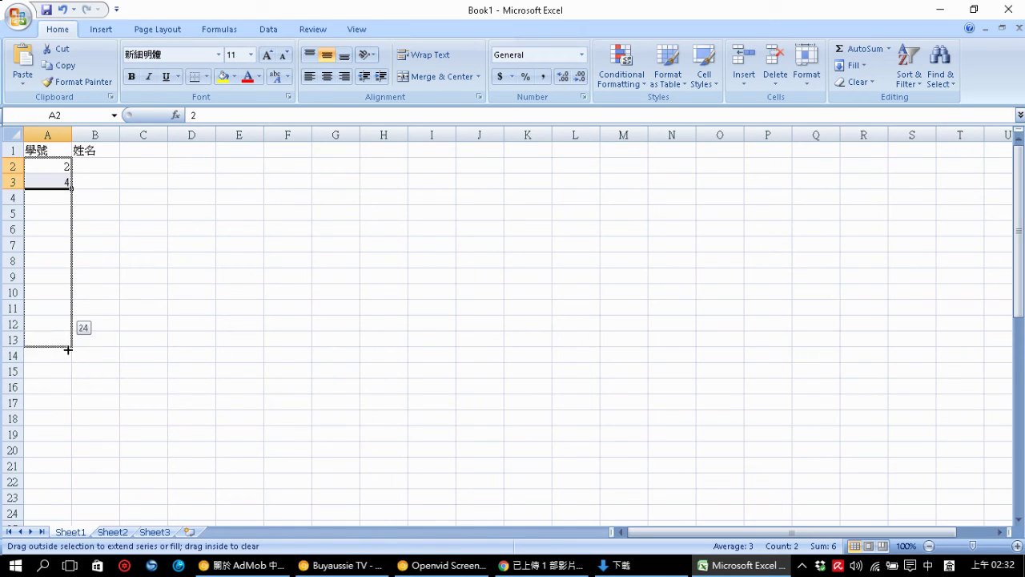
left_click_drag(68, 333, 68, 315)
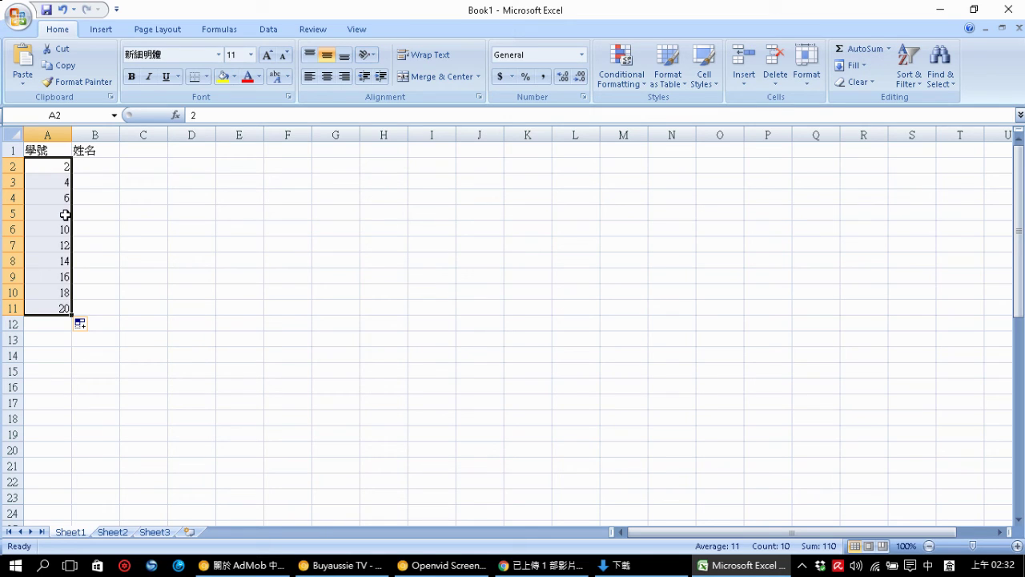
key("Delete")
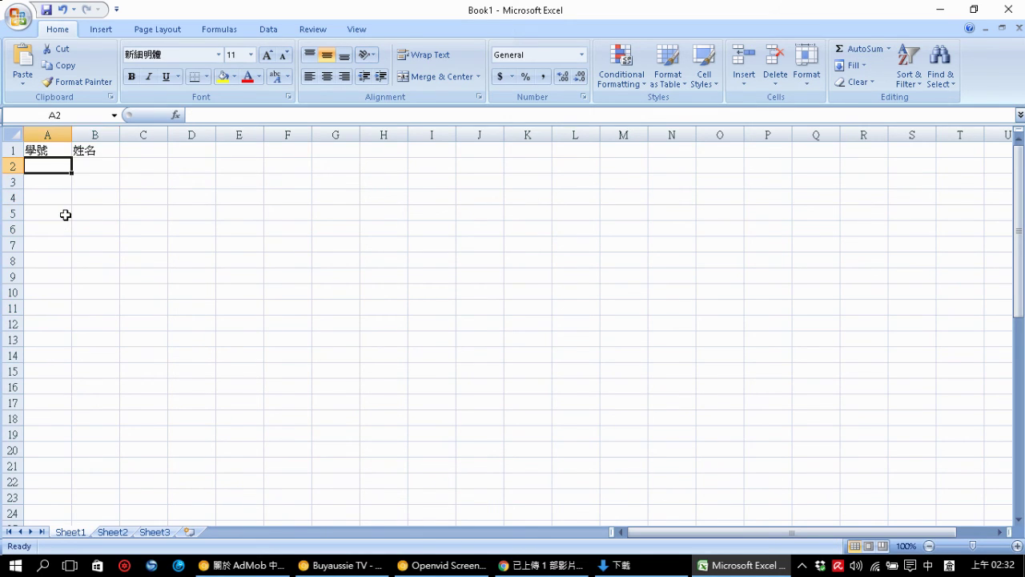
Step: Fill A2:A11 with 5 to 50 in steps of 5, then return to the YouTube page
type("5")
key("Return")
type("10")
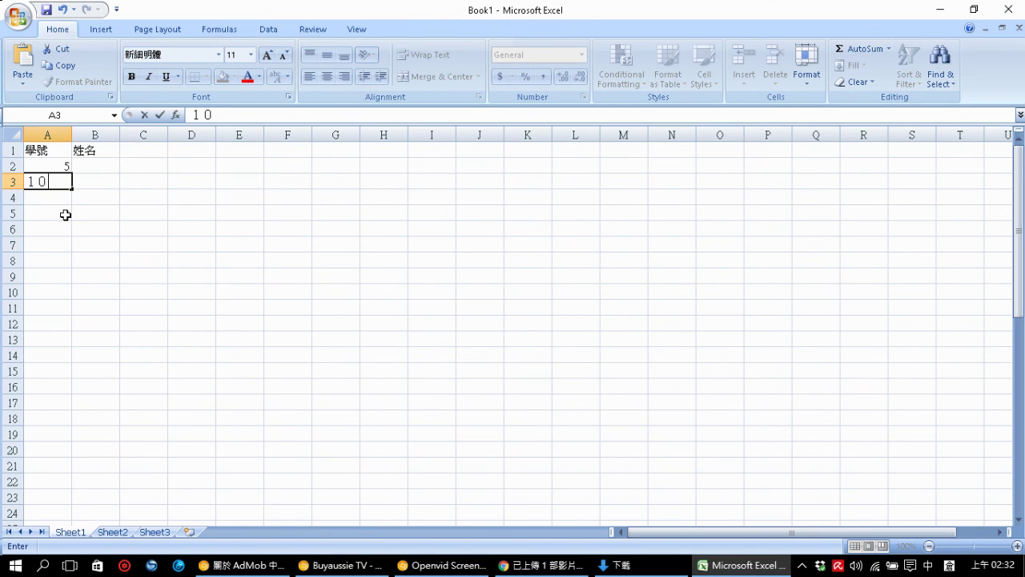
key("Return")
left_click_drag(59, 165, 64, 309)
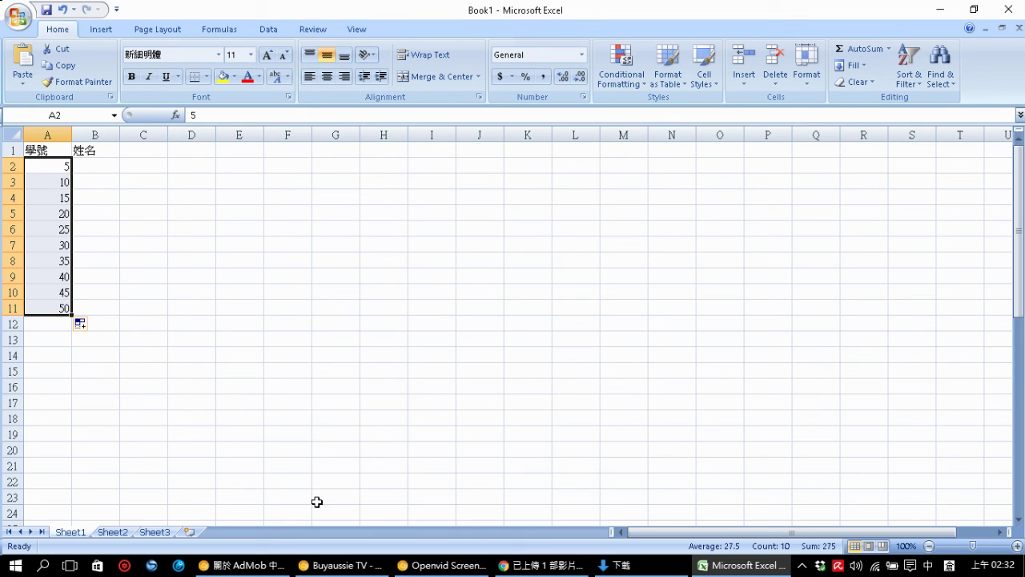
left_click(343, 565)
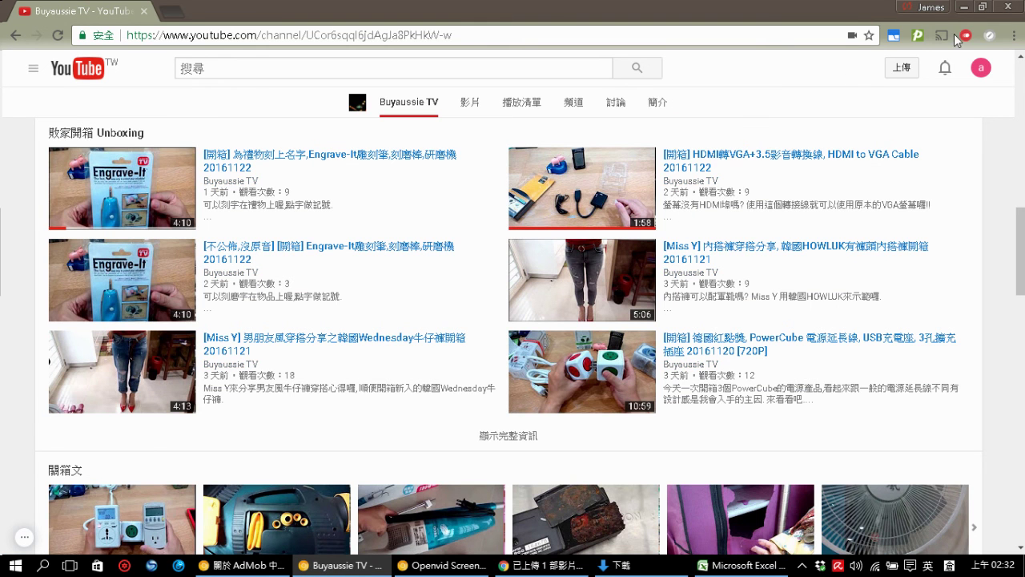